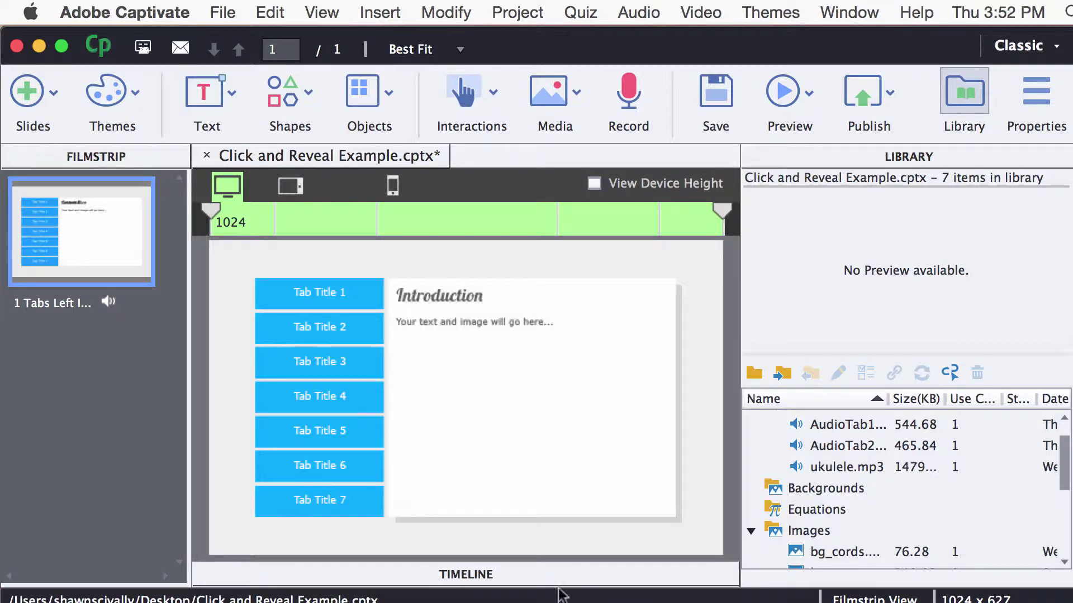
# Expand the Timeline panel and scroll its layer list up to Close_Button and Content_Intro.
pyautogui.click(466, 574)
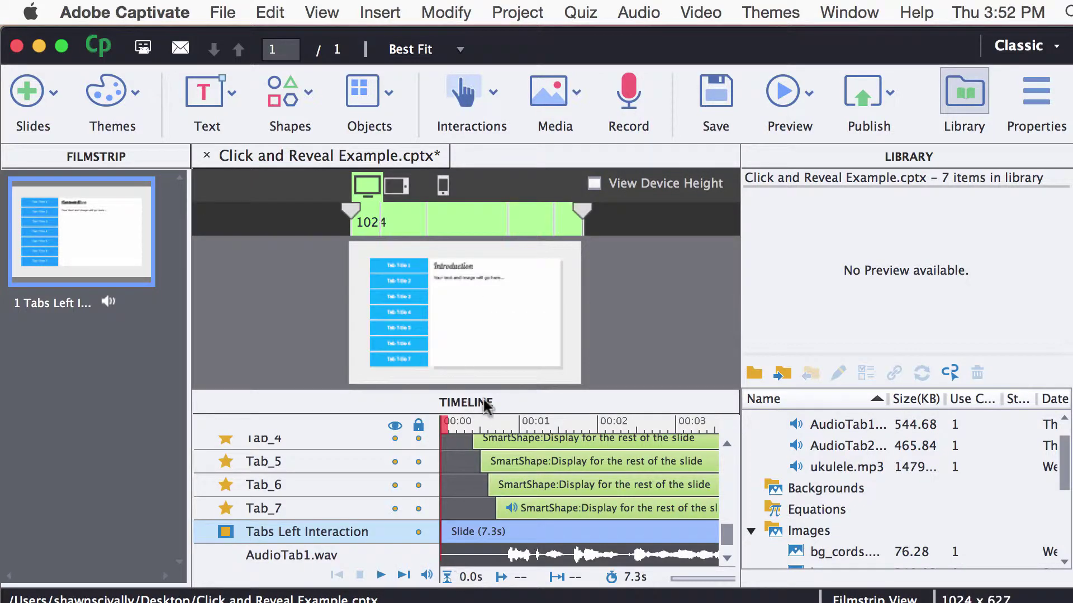
pyautogui.moveTo(724, 532); pyautogui.dragTo(728, 455)
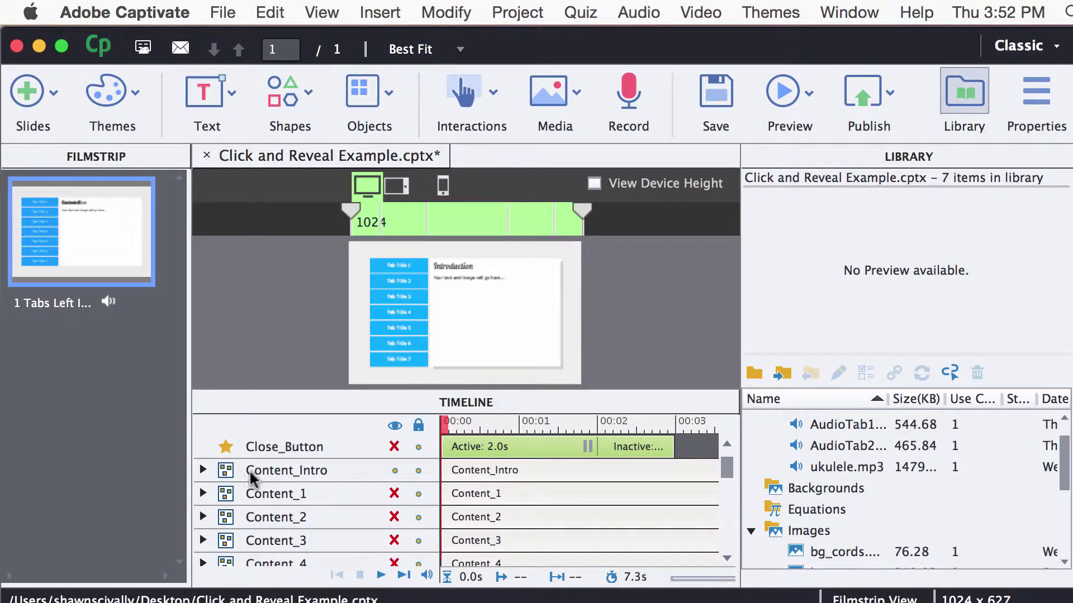
# Expand the Content_Intro group in the Timeline to list its header and text items.
pyautogui.click(318, 472)
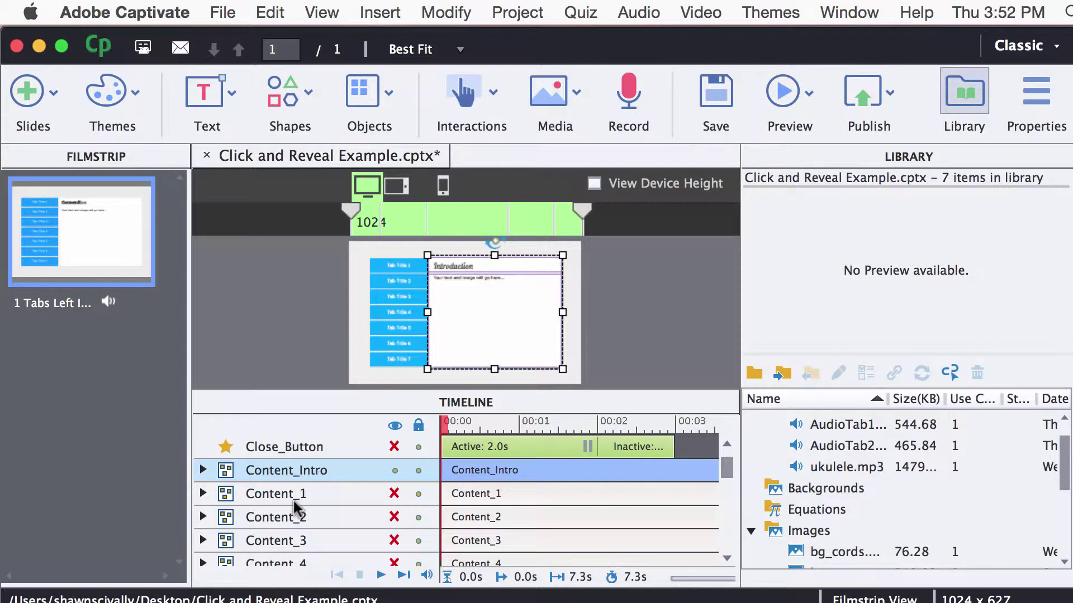
pyautogui.press('Escape')
pyautogui.moveTo(728, 537); pyautogui.dragTo(728, 455)
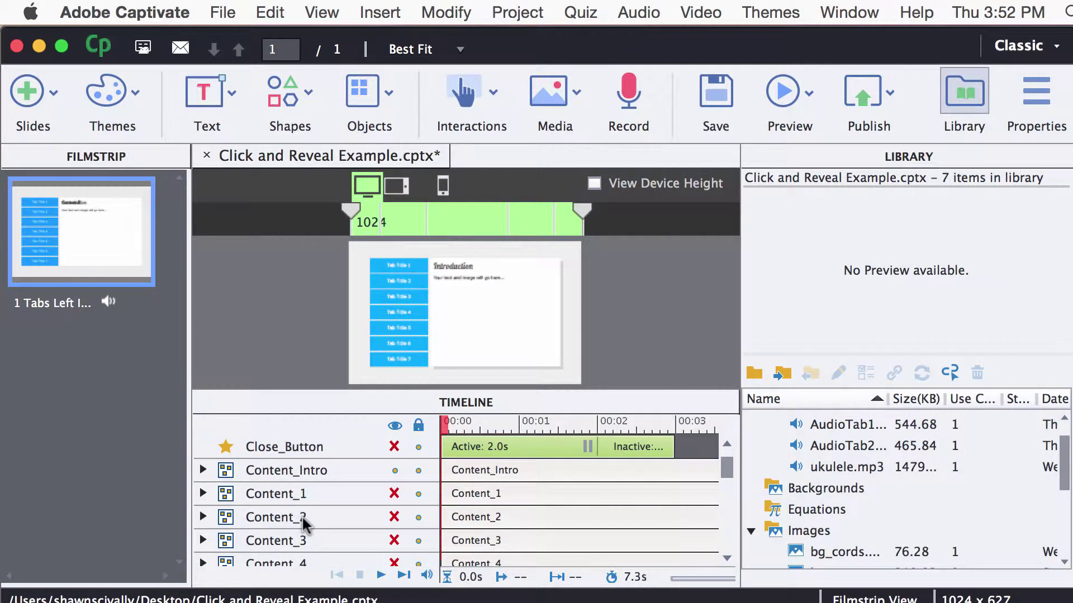
pyautogui.moveTo(725, 464)
pyautogui.mouseDown()
pyautogui.moveTo(726, 491)
pyautogui.moveTo(726, 465)
pyautogui.mouseUp()
pyautogui.click(203, 470)
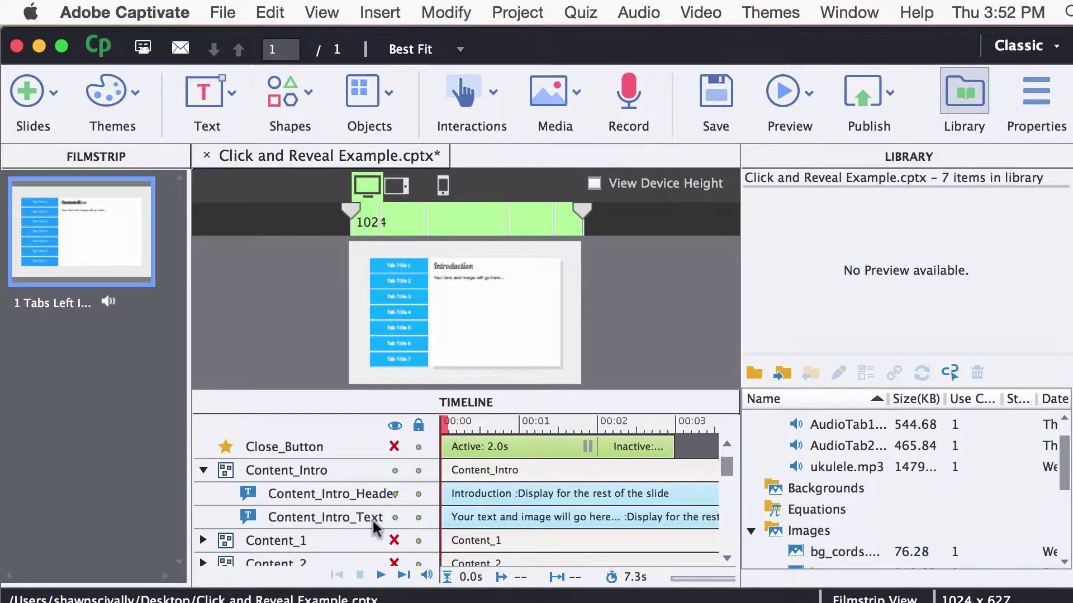
# Toggle the Content_Intro header and text visibility to identify them, then edit the Introduction header caption.
pyautogui.click(394, 493)
pyautogui.click(393, 495)
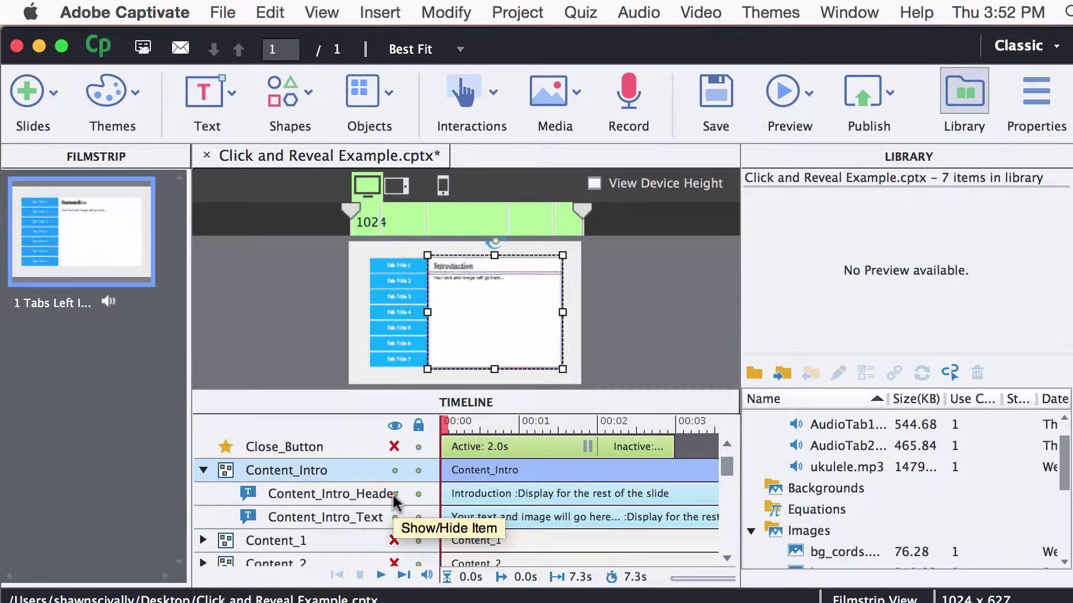
pyautogui.click(393, 516)
pyautogui.click(393, 517)
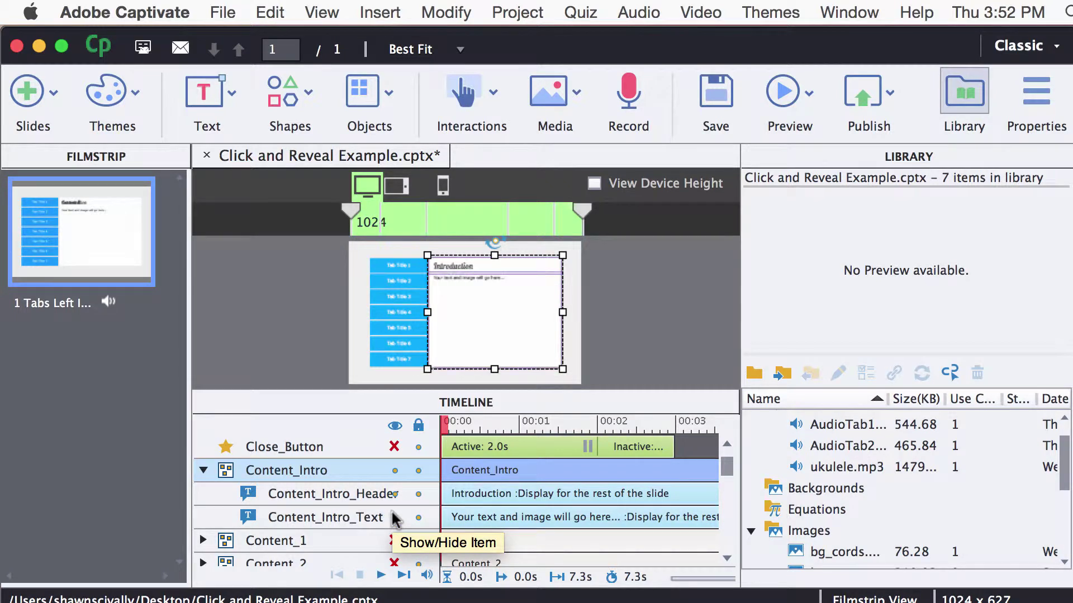
pyautogui.click(395, 494)
pyautogui.click(394, 494)
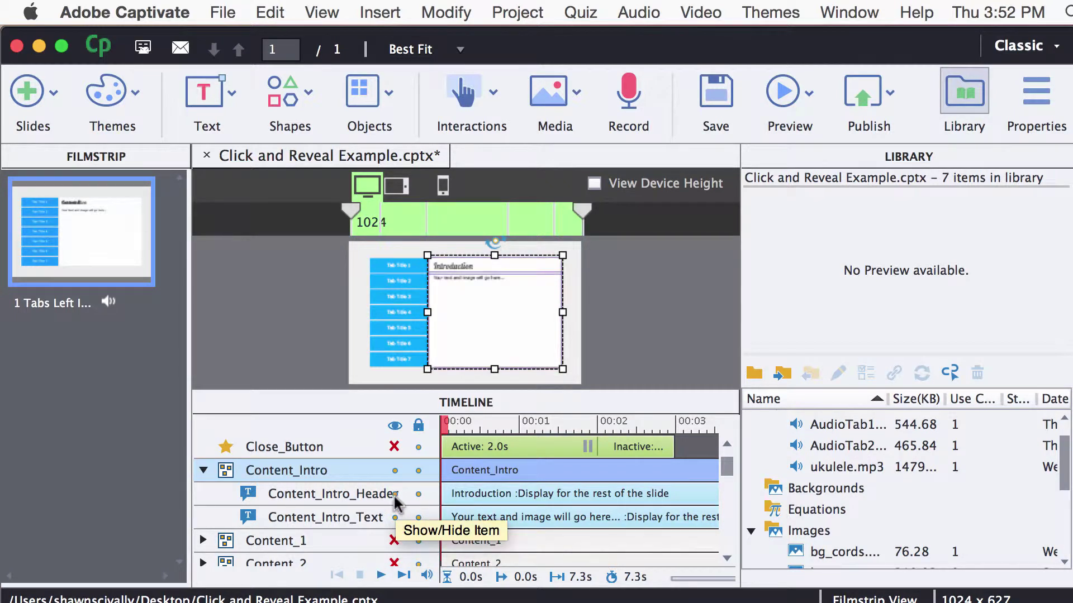
pyautogui.click(455, 265)
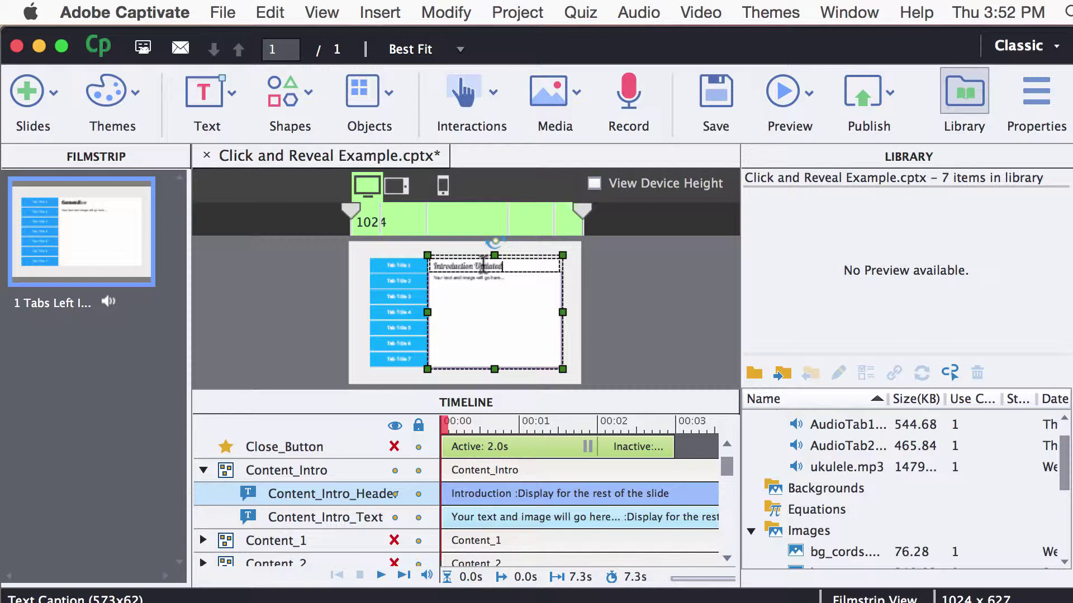
# Commit the header as 'Introduction Updated', deselect the caption, and collapse Content_Intro in the Timeline.
pyautogui.click(482, 280)
pyautogui.moveTo(508, 279); pyautogui.dragTo(402, 277)
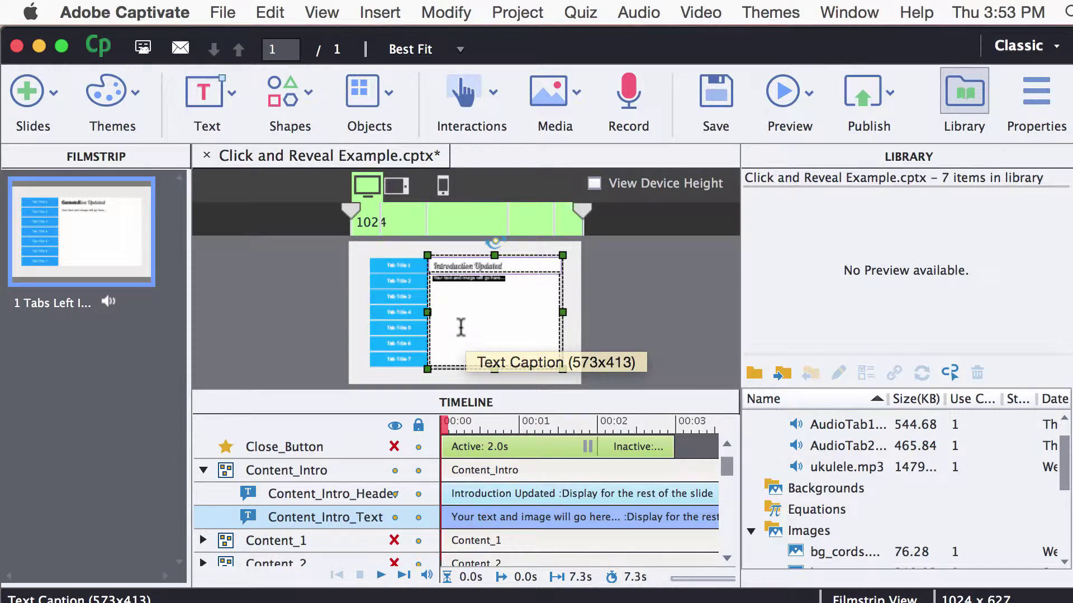
pyautogui.click(628, 303)
pyautogui.moveTo(726, 533); pyautogui.dragTo(724, 447)
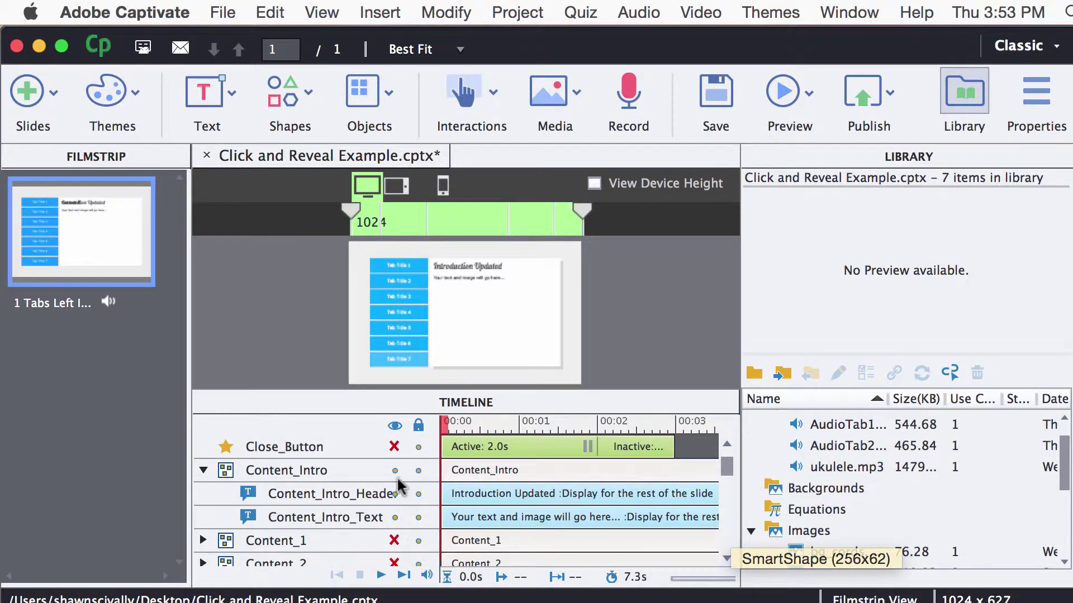
pyautogui.click(203, 470)
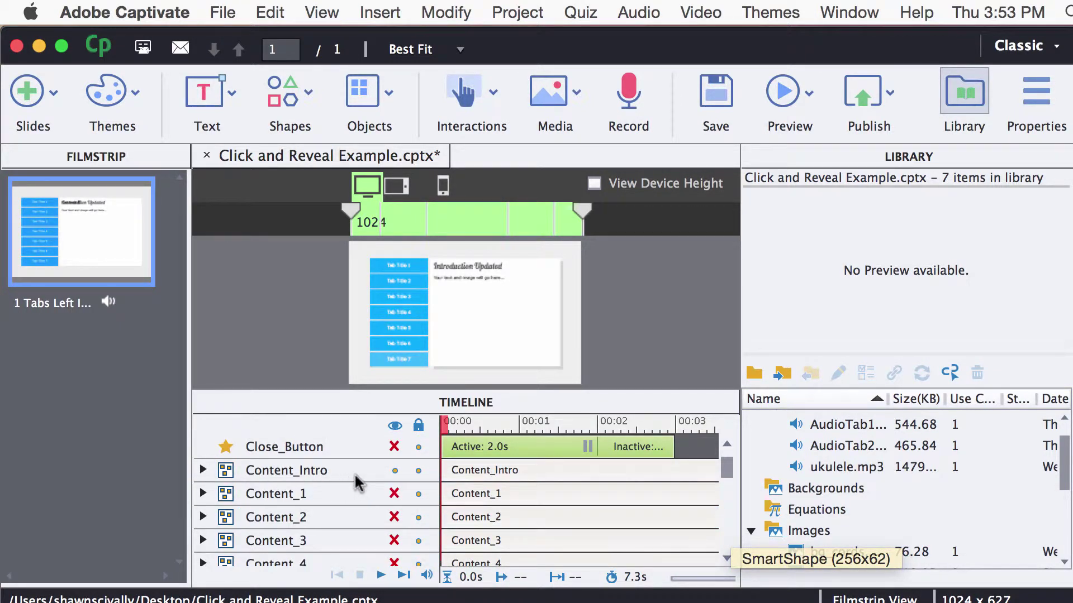
# Hide Content_Intro, show Content_1, and select its body text caption on the slide.
pyautogui.click(395, 471)
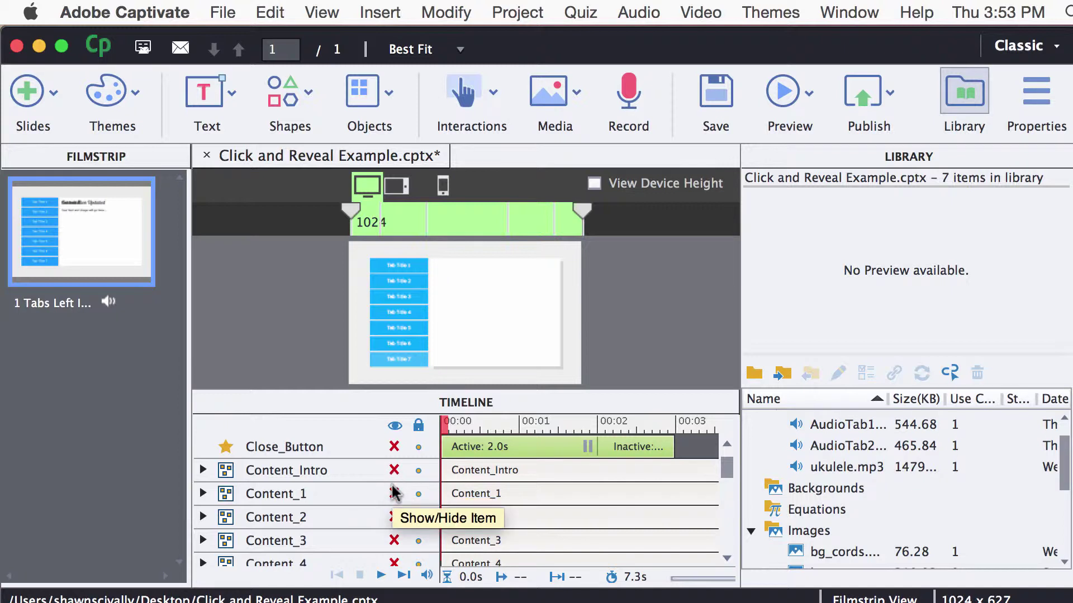
pyautogui.click(395, 494)
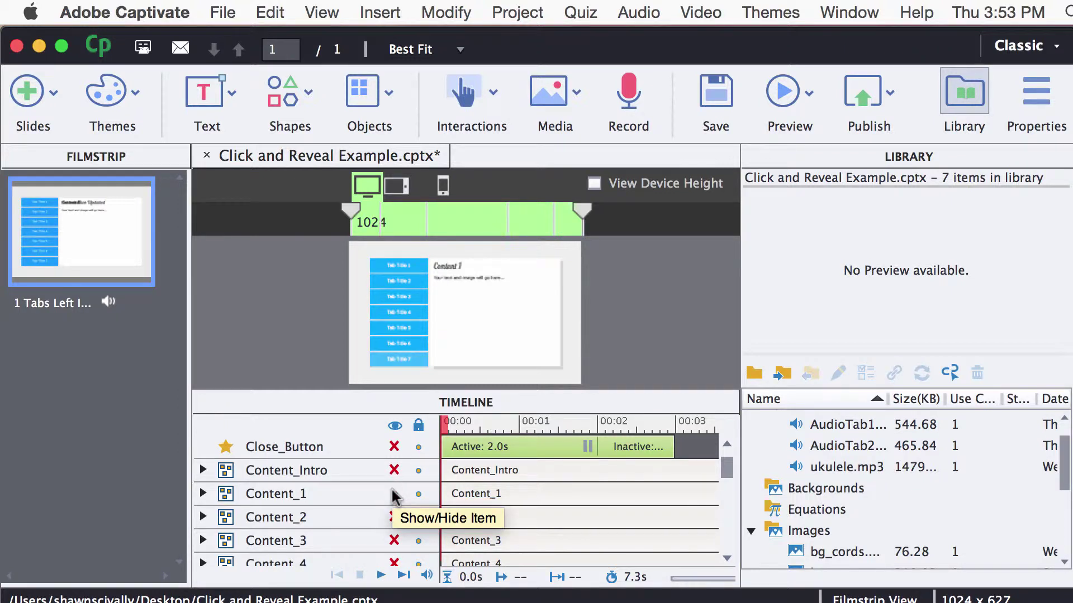
pyautogui.click(451, 279)
pyautogui.moveTo(492, 281); pyautogui.dragTo(441, 279)
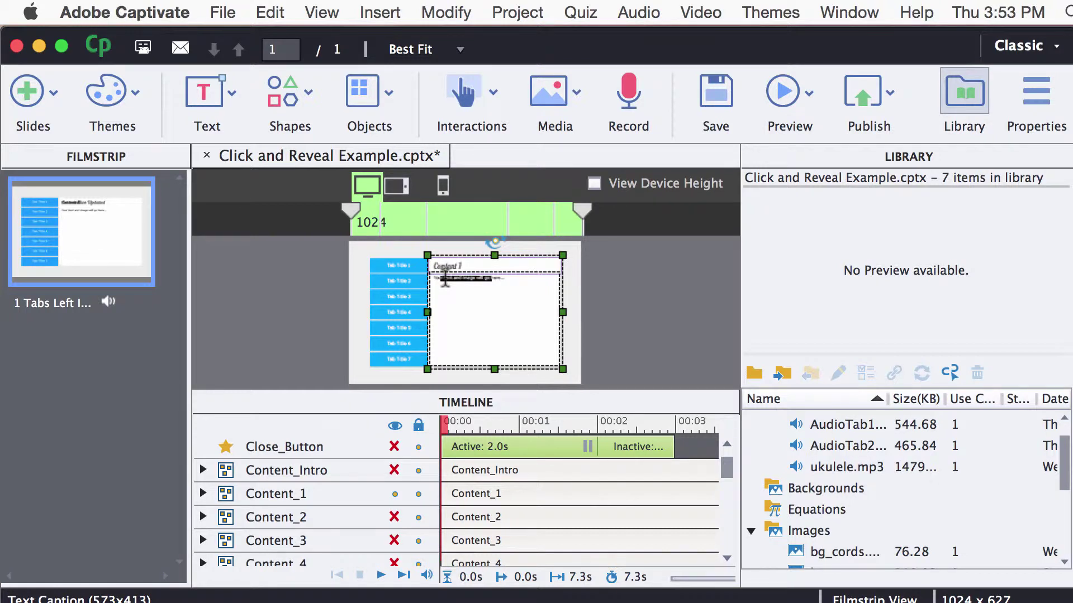
# Briefly show and hide Content_2 and Content_3, ending with only Content_1 visible.
pyautogui.click(395, 494)
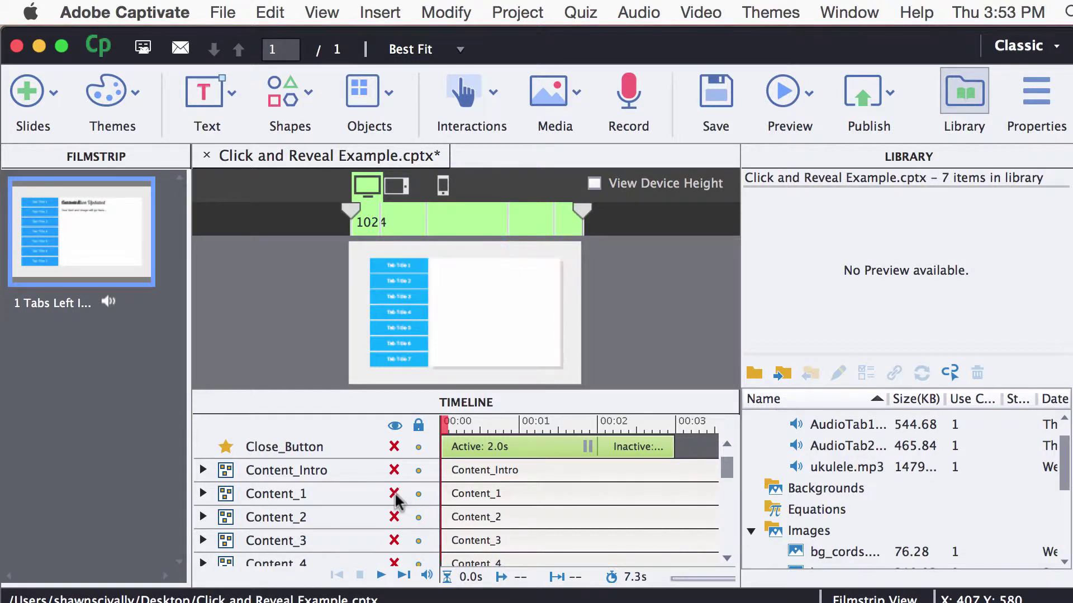
pyautogui.click(394, 517)
pyautogui.click(394, 518)
pyautogui.click(395, 541)
pyautogui.click(396, 540)
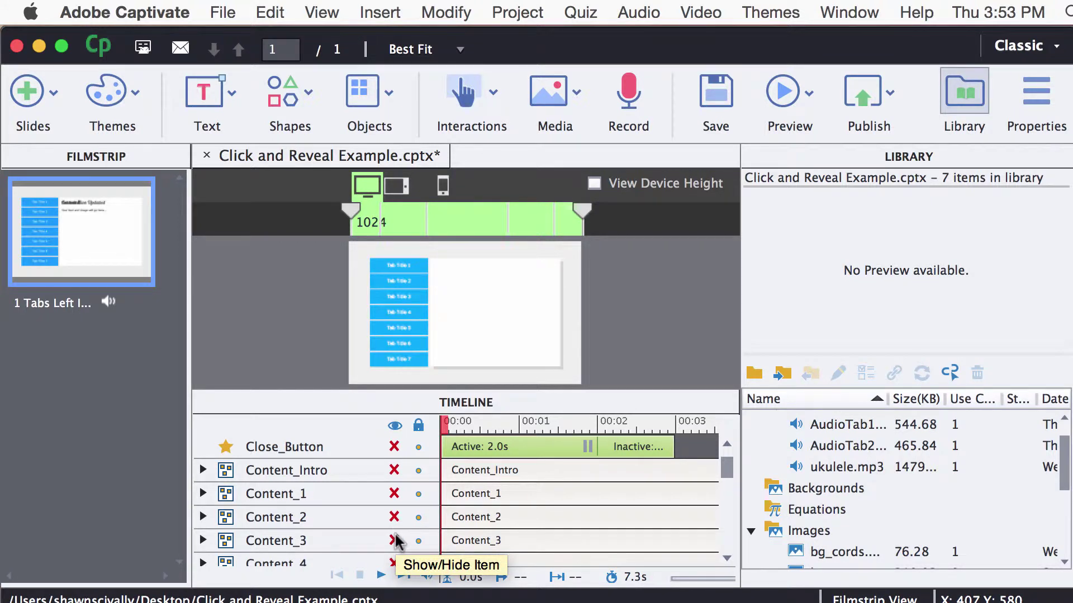
pyautogui.click(396, 494)
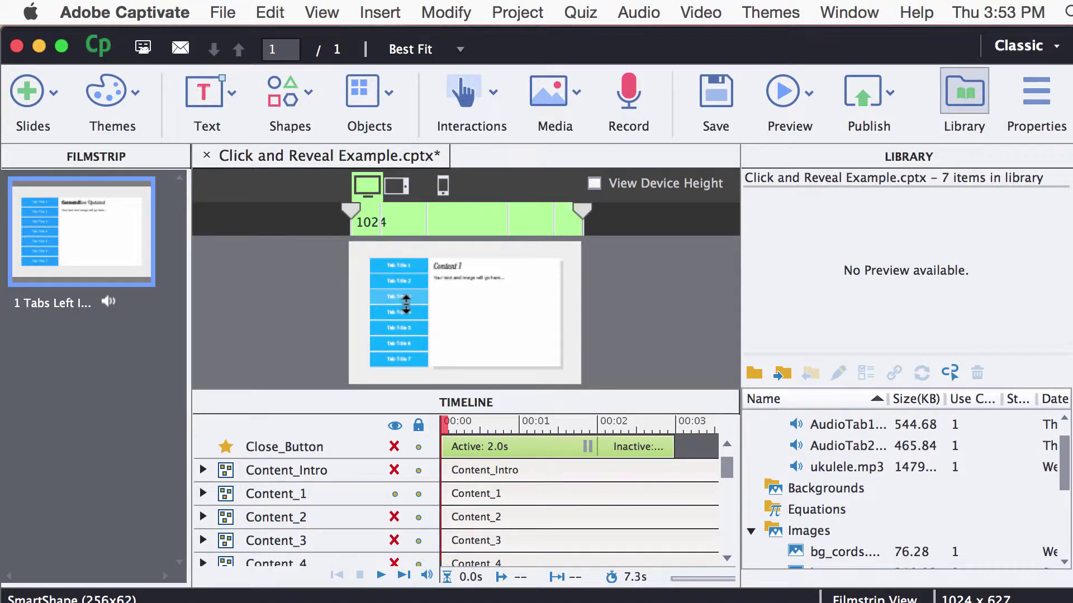
pyautogui.click(564, 99)
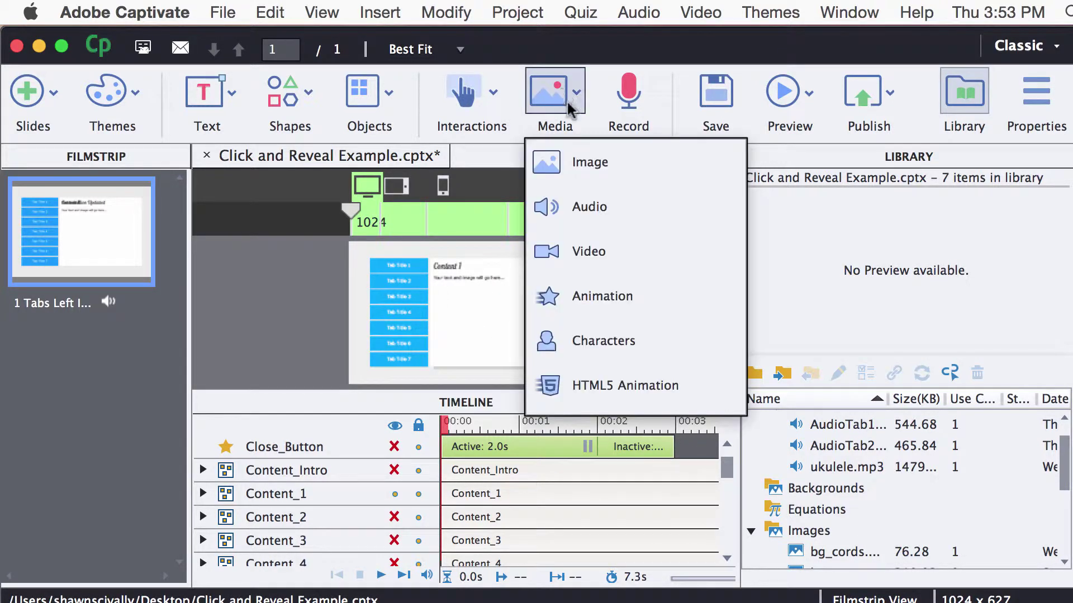
pyautogui.click(588, 173)
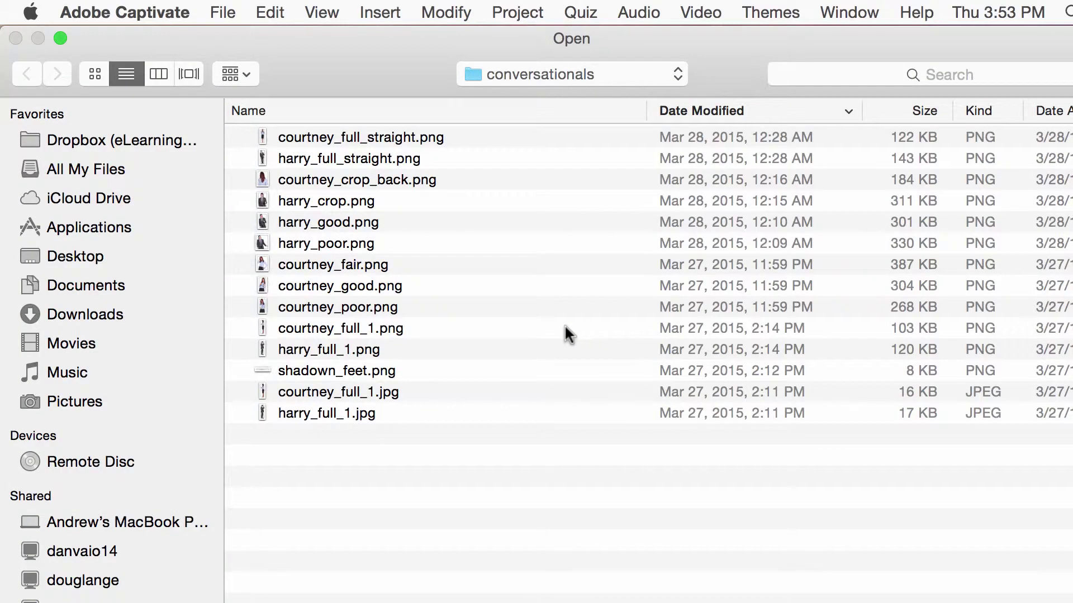
pyautogui.click(304, 286)
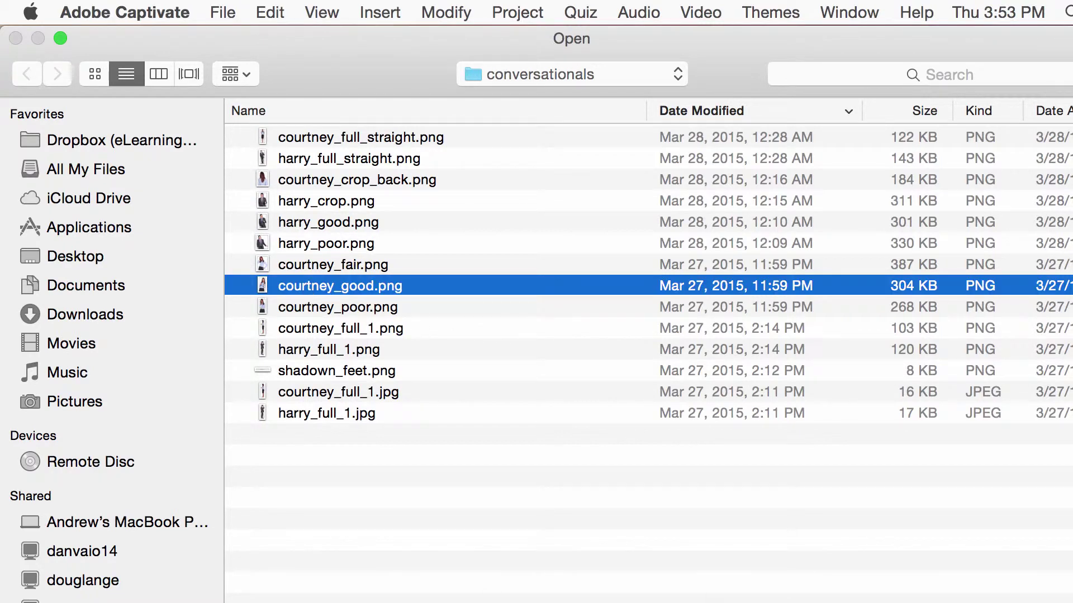
pyautogui.press('Return')
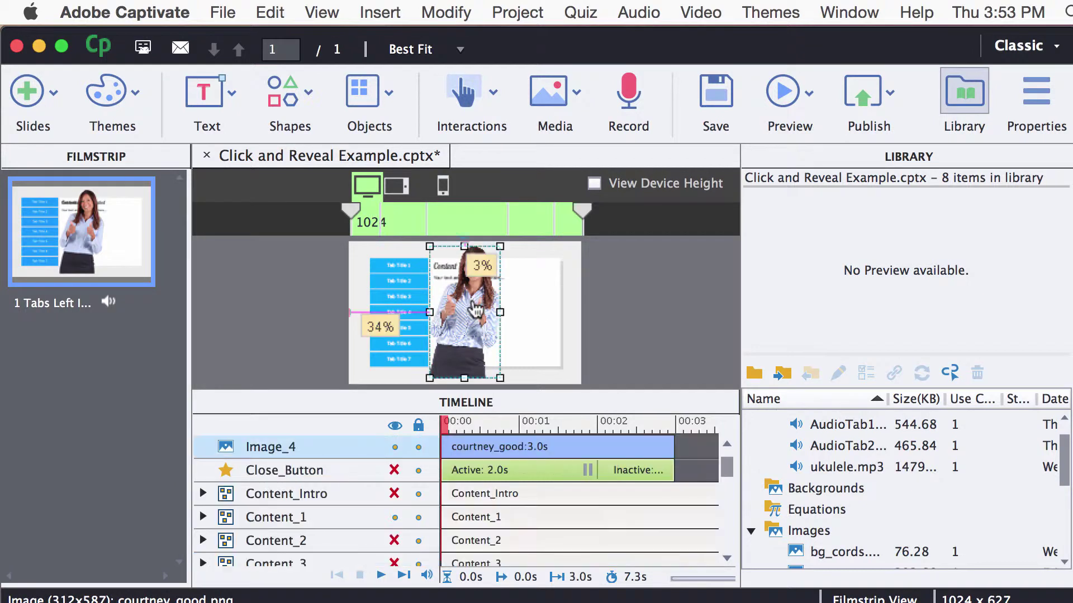
pyautogui.moveTo(428, 243); pyautogui.dragTo(449, 285)
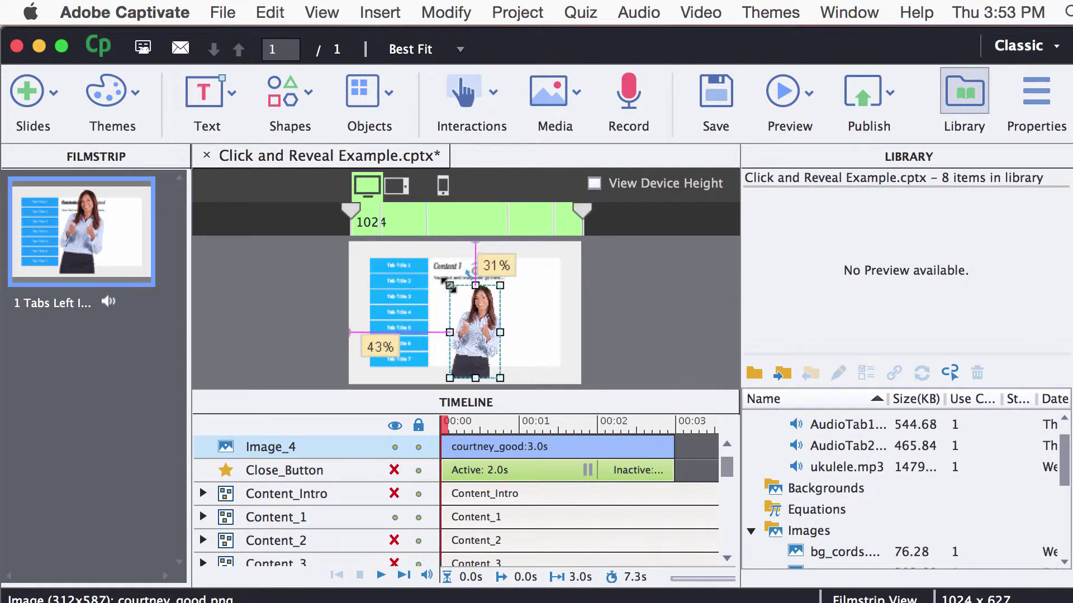
pyautogui.moveTo(479, 337); pyautogui.dragTo(535, 324)
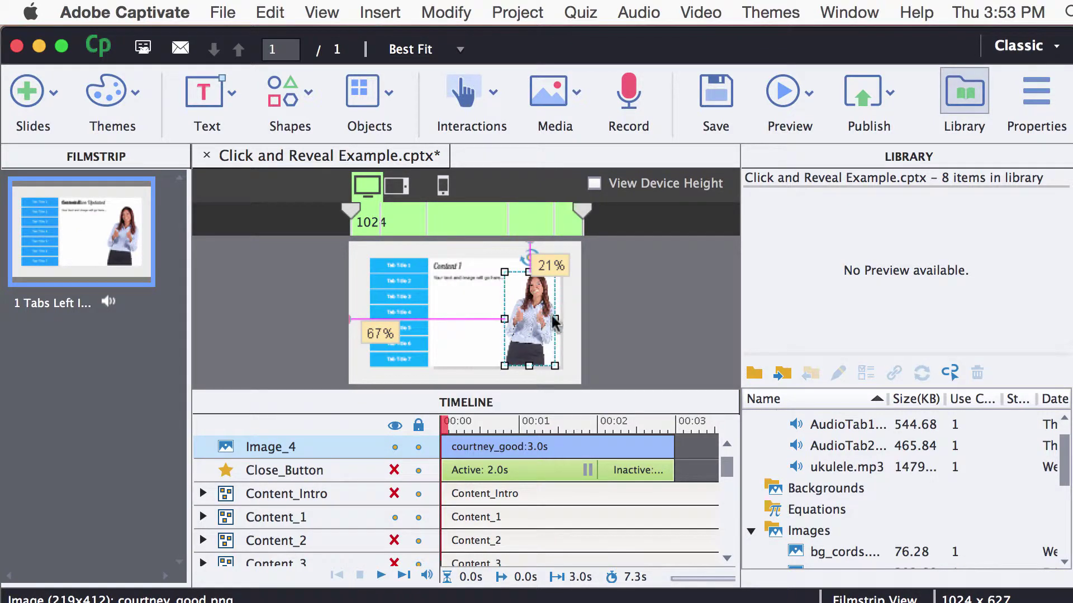
# Set Image_4's Position to Bottom 12 % and Right 9 % in Properties, then deselect it.
pyautogui.click(1038, 105)
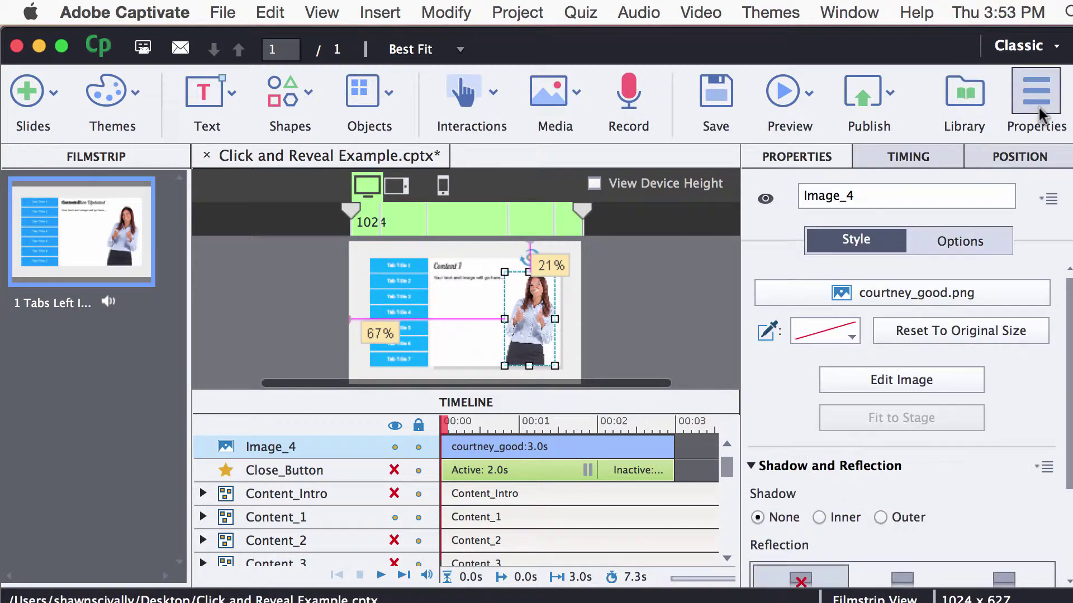
pyautogui.click(1008, 158)
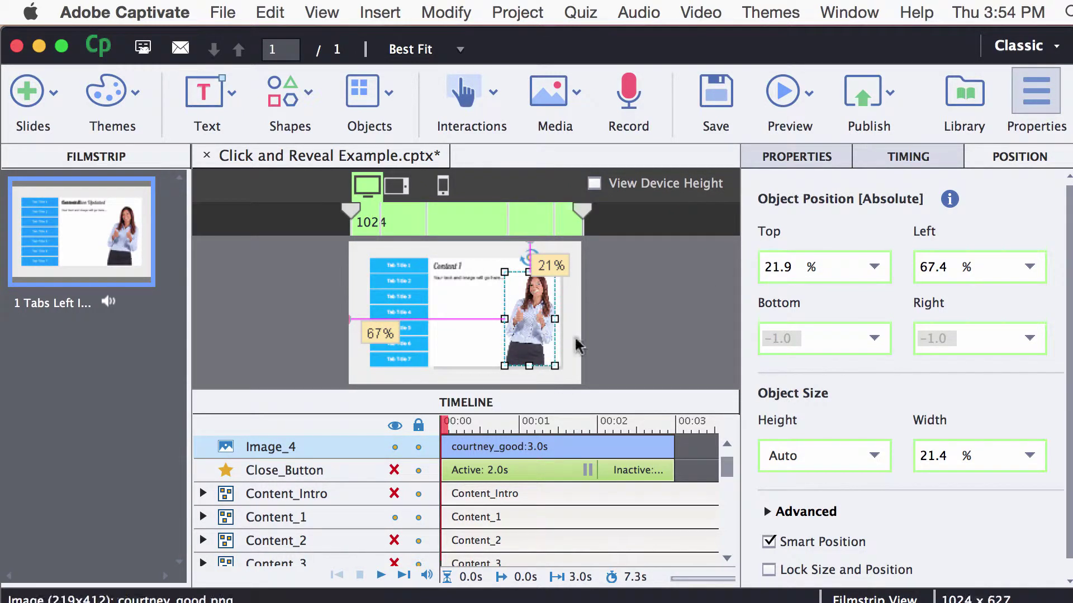
pyautogui.click(875, 338)
pyautogui.click(836, 371)
pyautogui.doubleClick(779, 342)
pyautogui.write('12')
pyautogui.click(1029, 338)
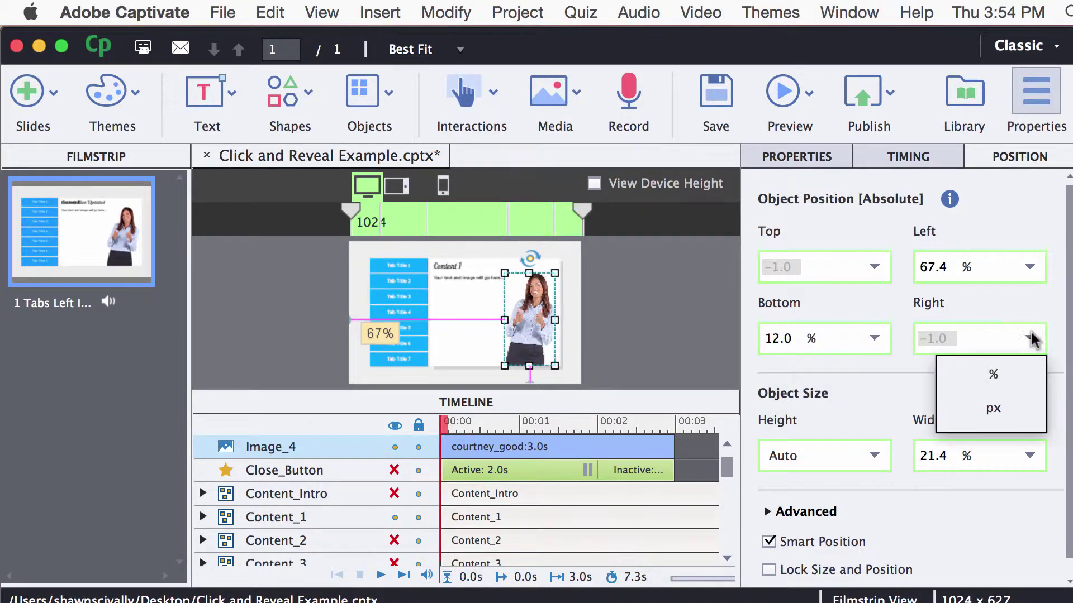
pyautogui.click(983, 374)
pyautogui.doubleClick(934, 339)
pyautogui.write('9')
pyautogui.press('Return')
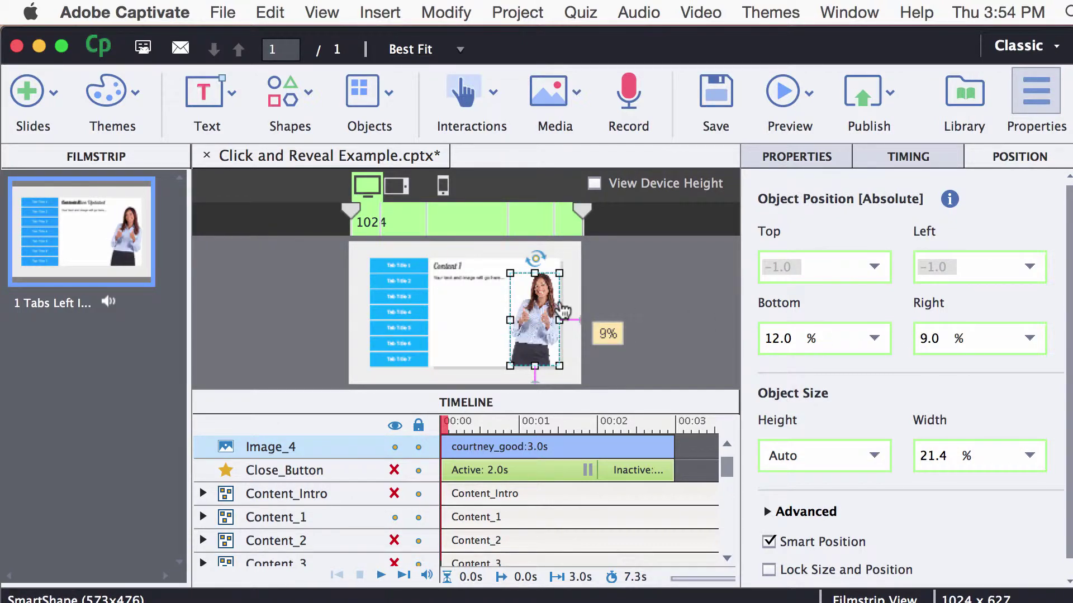
pyautogui.click(611, 299)
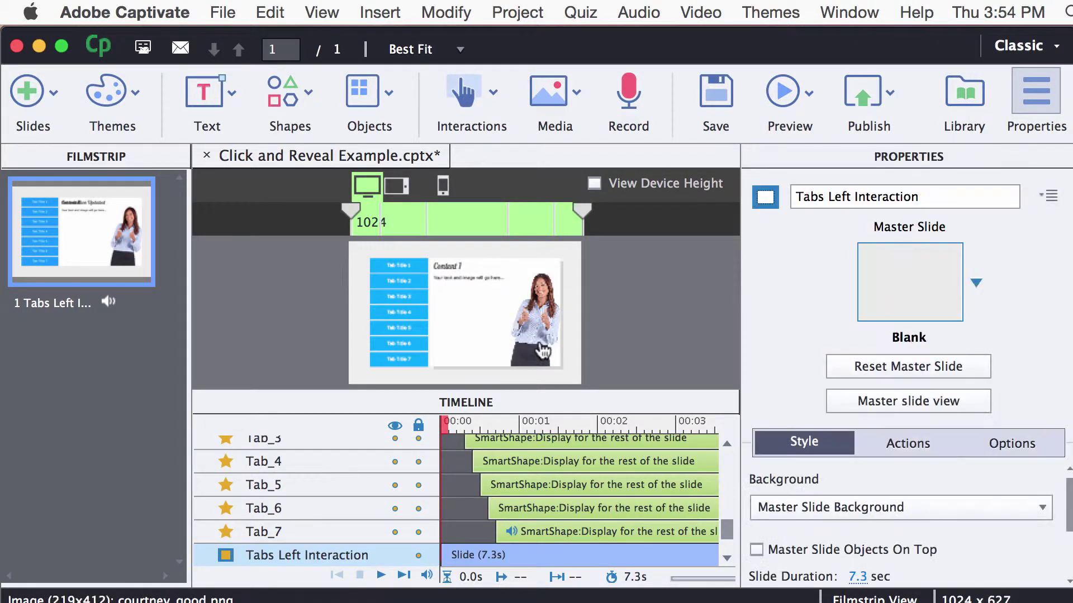
# In the mobile breakpoint, drag courtney_good off the stage to the right, then return to desktop layout.
pyautogui.click(398, 187)
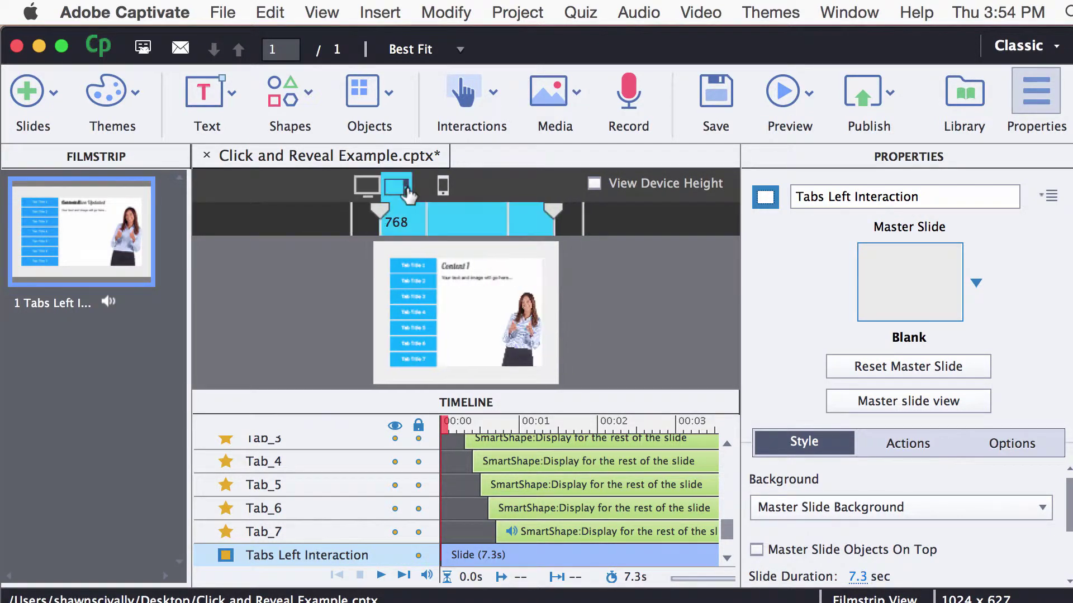
pyautogui.click(441, 190)
pyautogui.click(504, 349)
pyautogui.moveTo(505, 349); pyautogui.dragTo(553, 348)
pyautogui.click(599, 320)
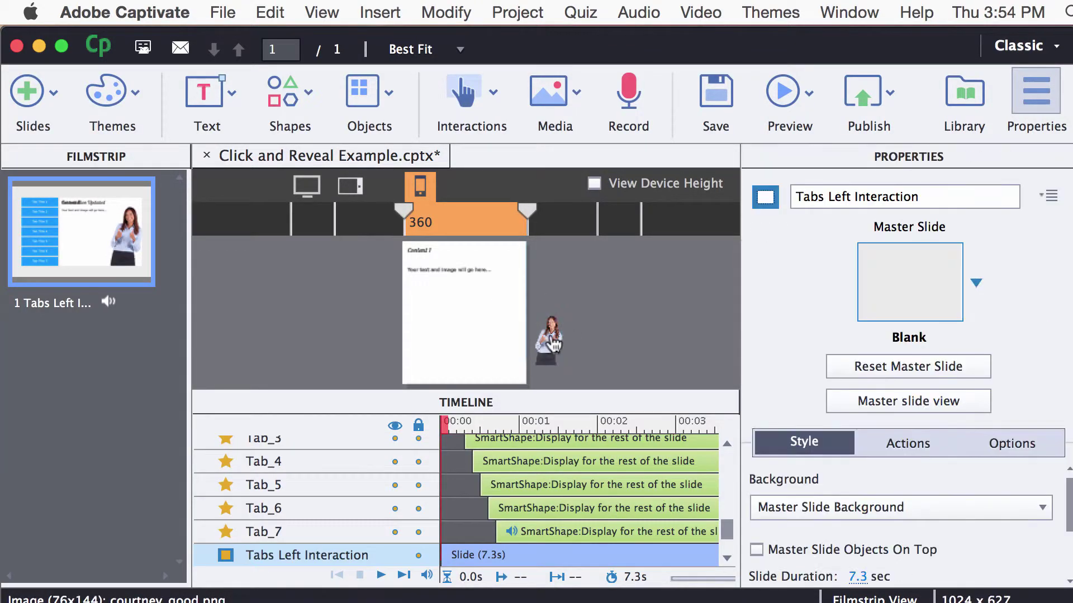
pyautogui.click(350, 186)
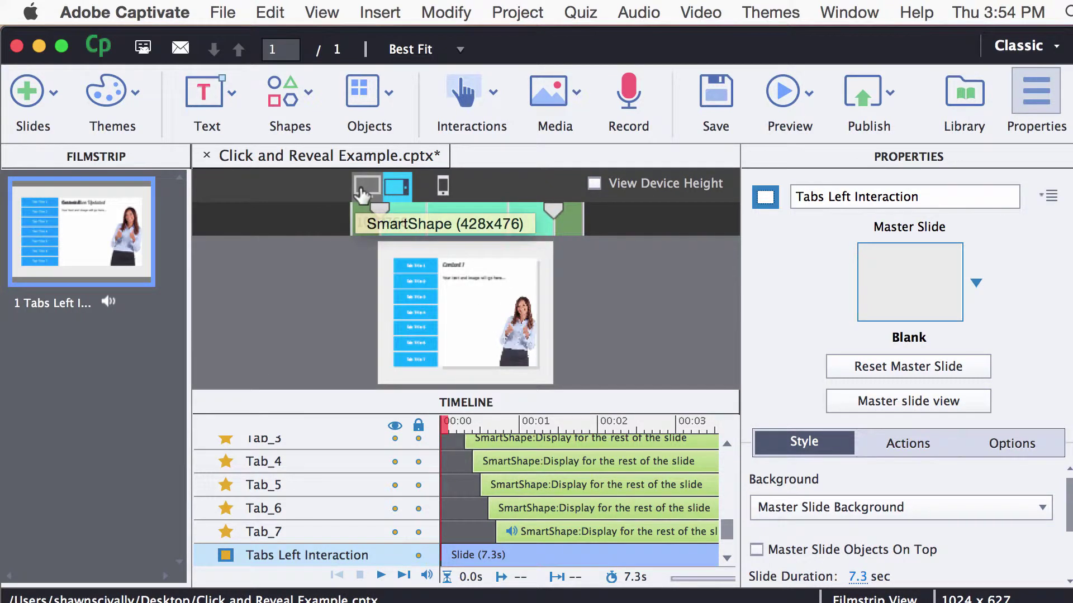
pyautogui.click(361, 190)
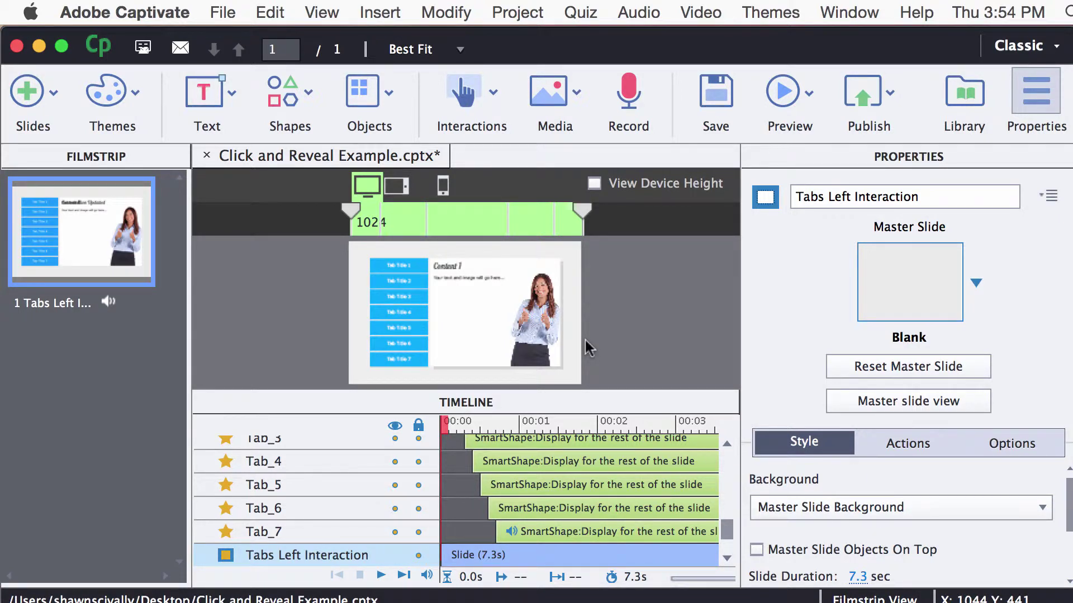
# Hide Image_4 from the published output and select it together with the Content_1 group.
pyautogui.moveTo(728, 530); pyautogui.dragTo(729, 461)
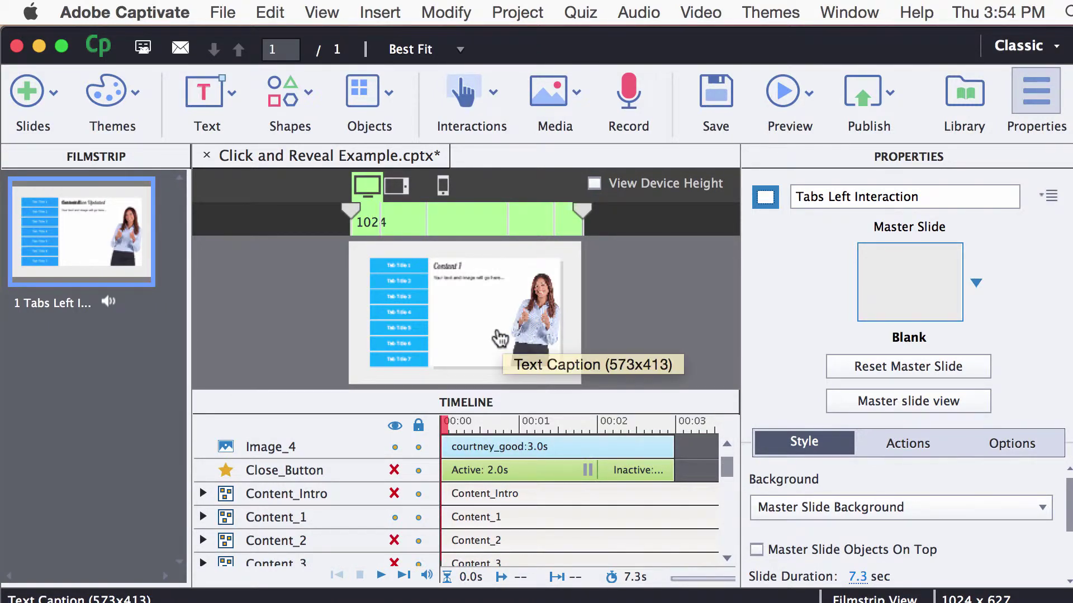
pyautogui.click(541, 319)
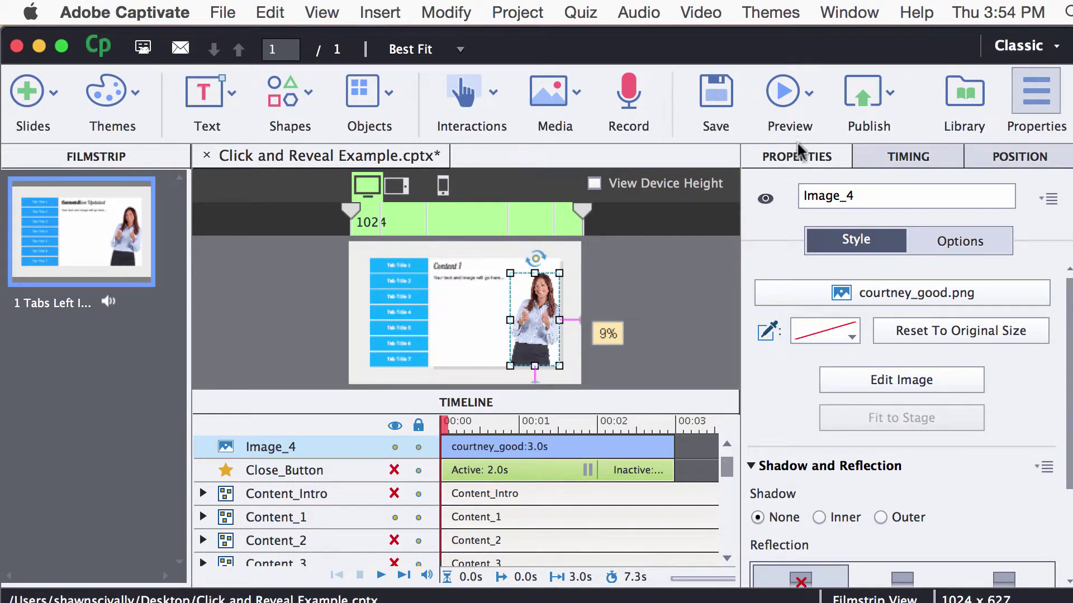
pyautogui.click(766, 199)
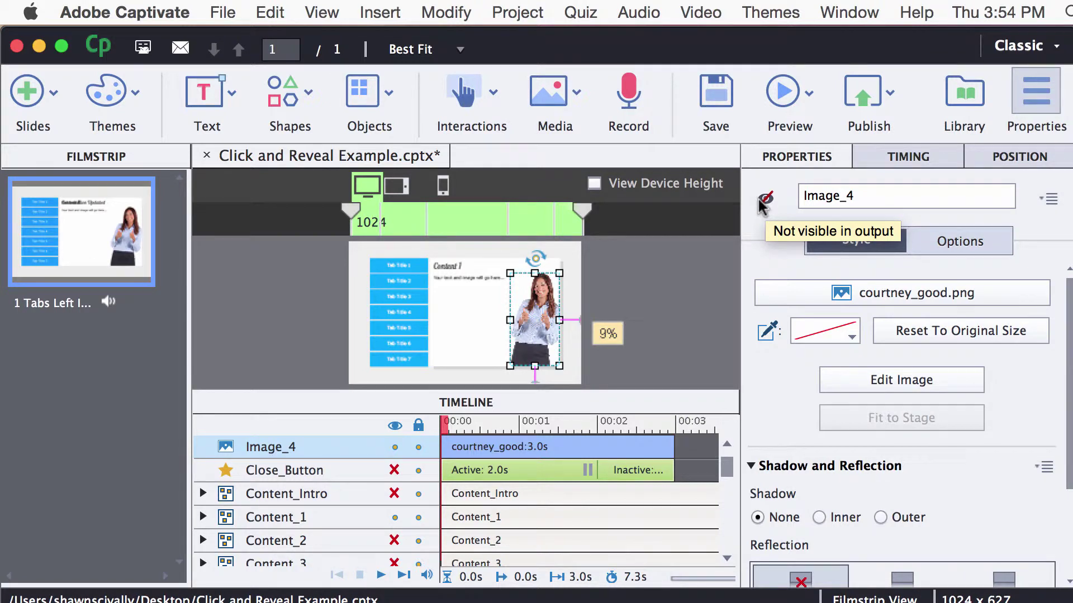
pyautogui.click(463, 284)
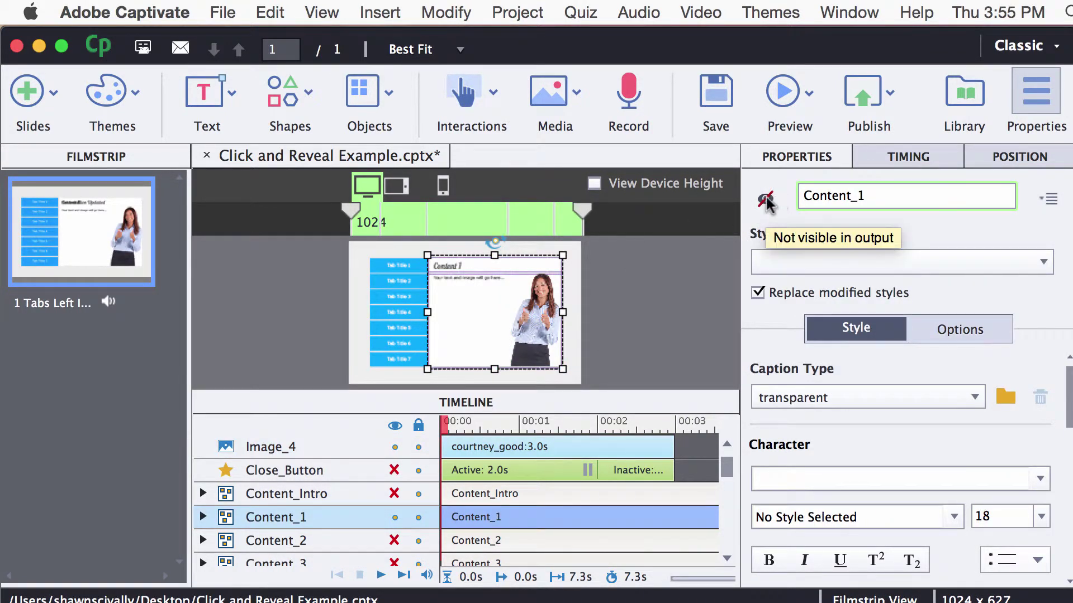
pyautogui.click(536, 320)
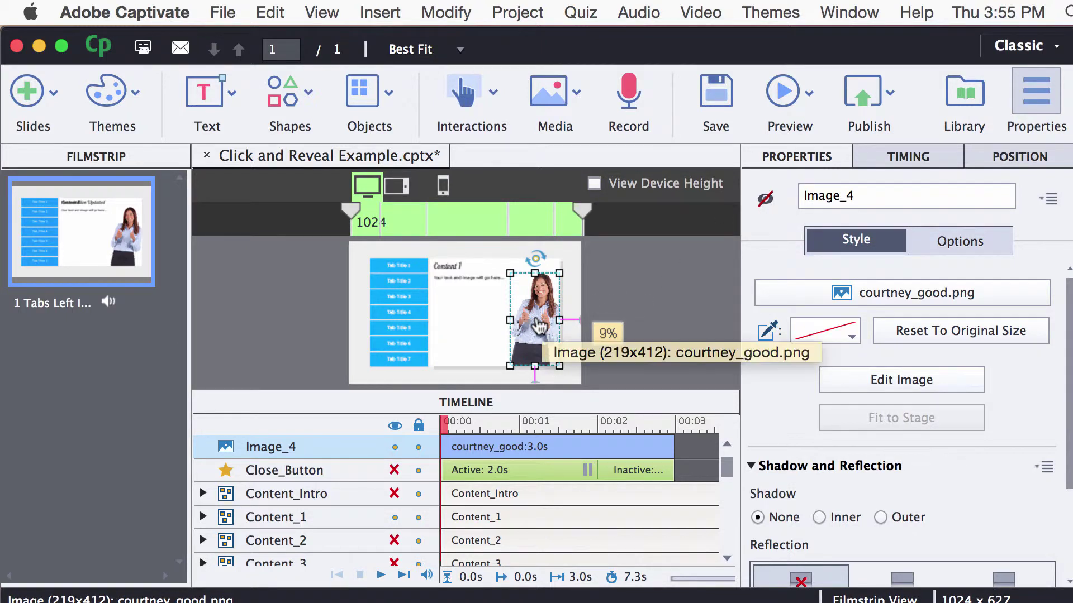
pyautogui.click(469, 283)
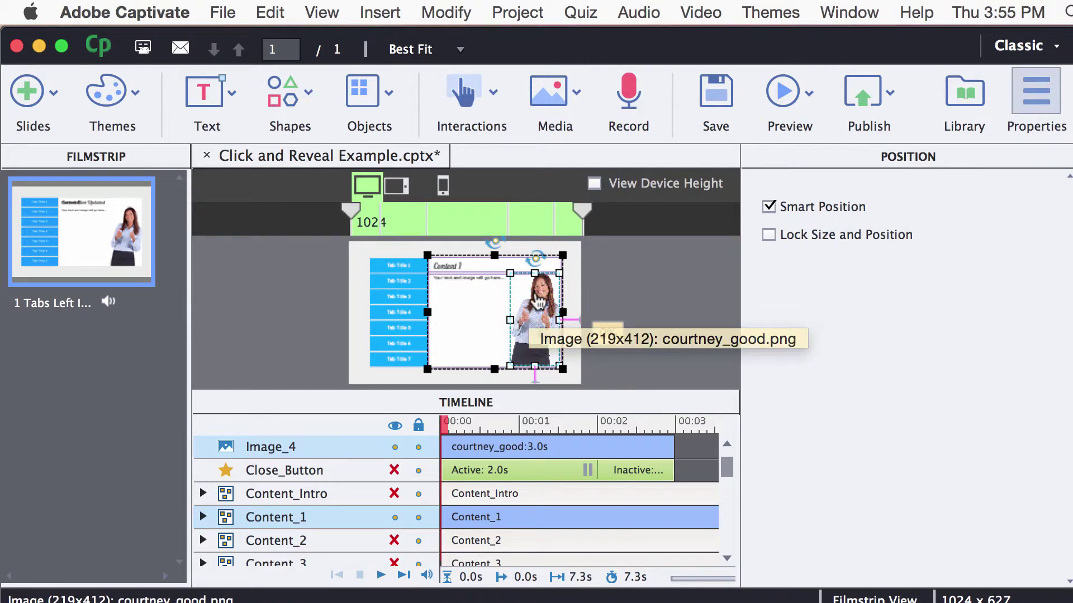
# Group the image into Content_1, then drag Content_1 to the third Timeline row below Content_Intro.
pyautogui.rightClick(540, 353)
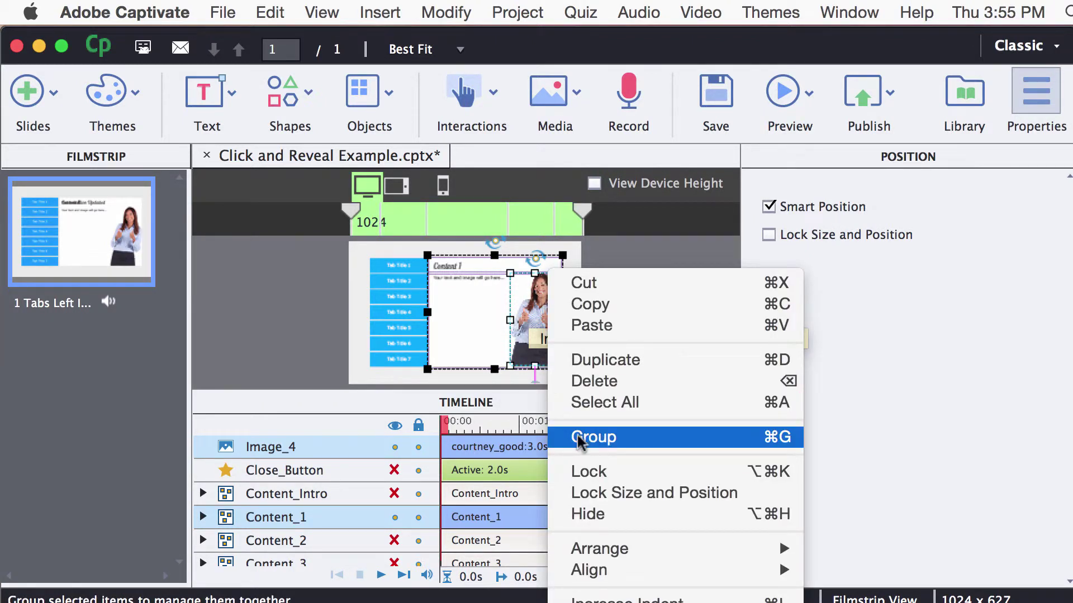
pyautogui.click(610, 442)
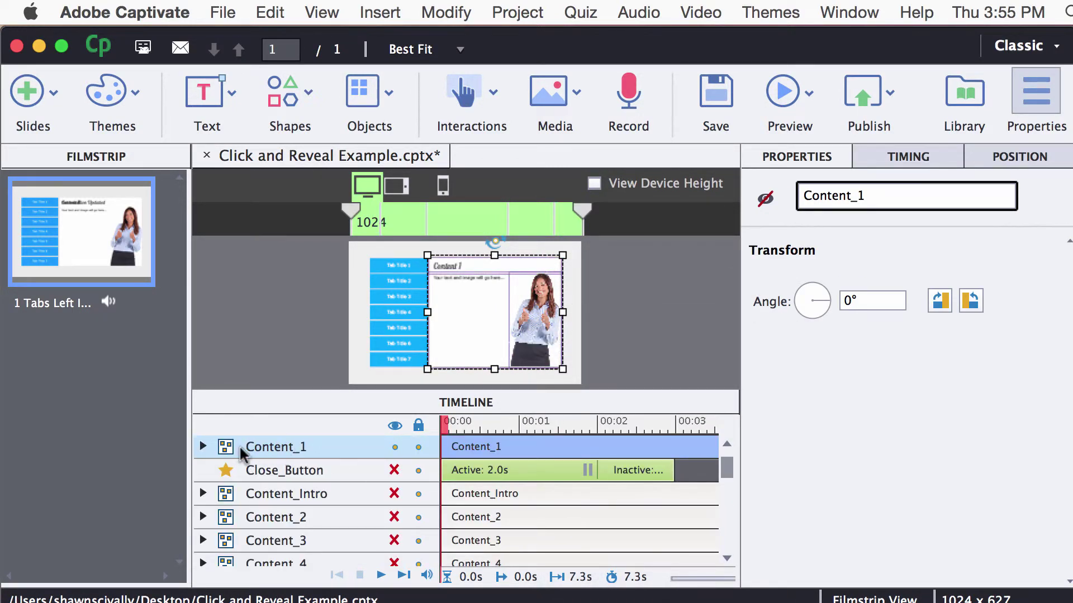
pyautogui.click(203, 447)
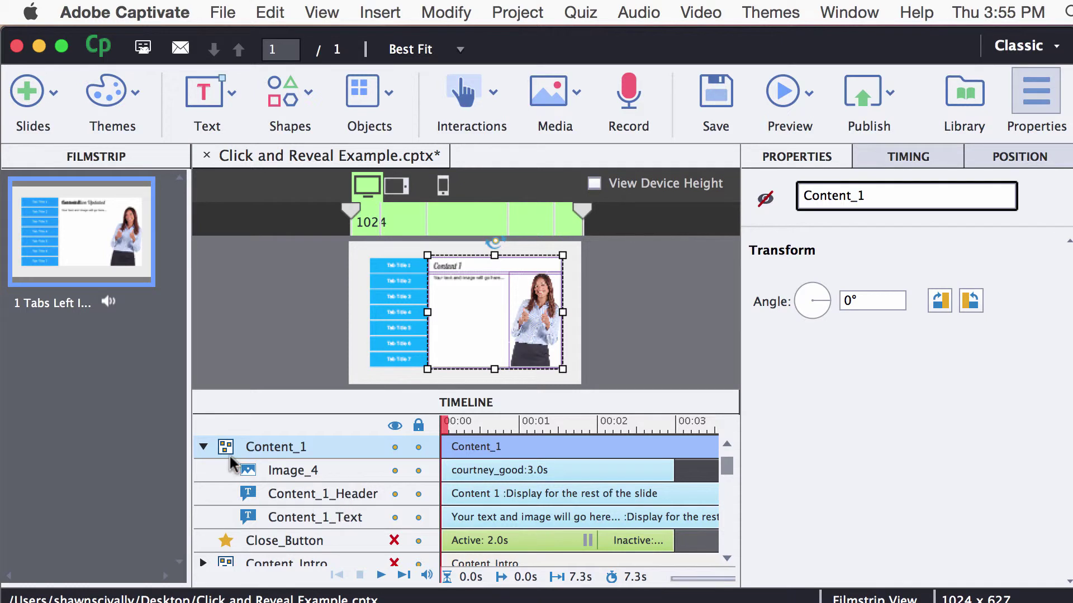
pyautogui.click(203, 447)
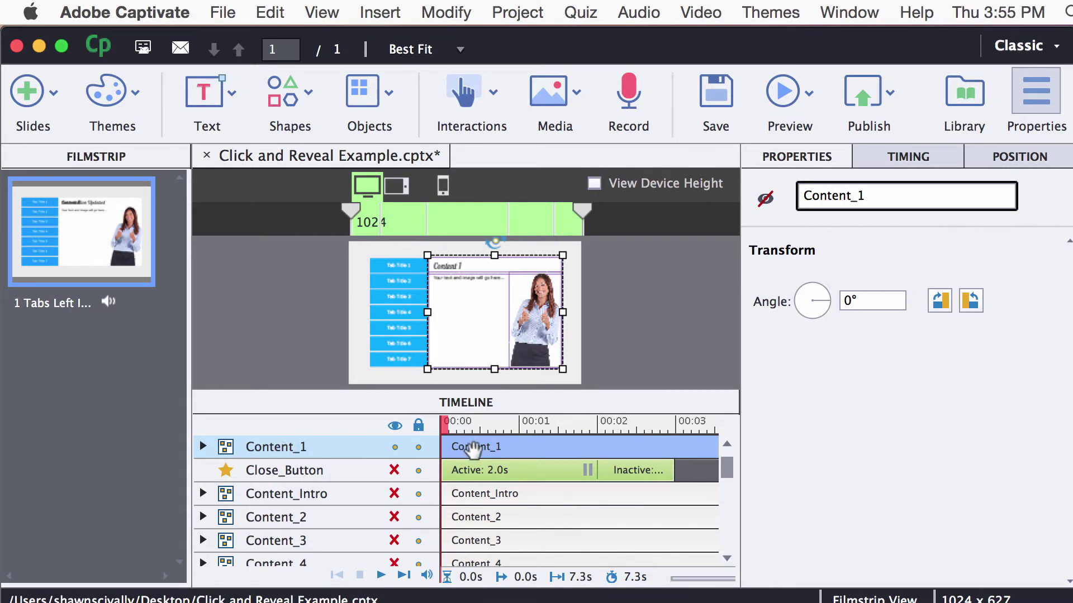
pyautogui.moveTo(473, 448); pyautogui.dragTo(465, 502)
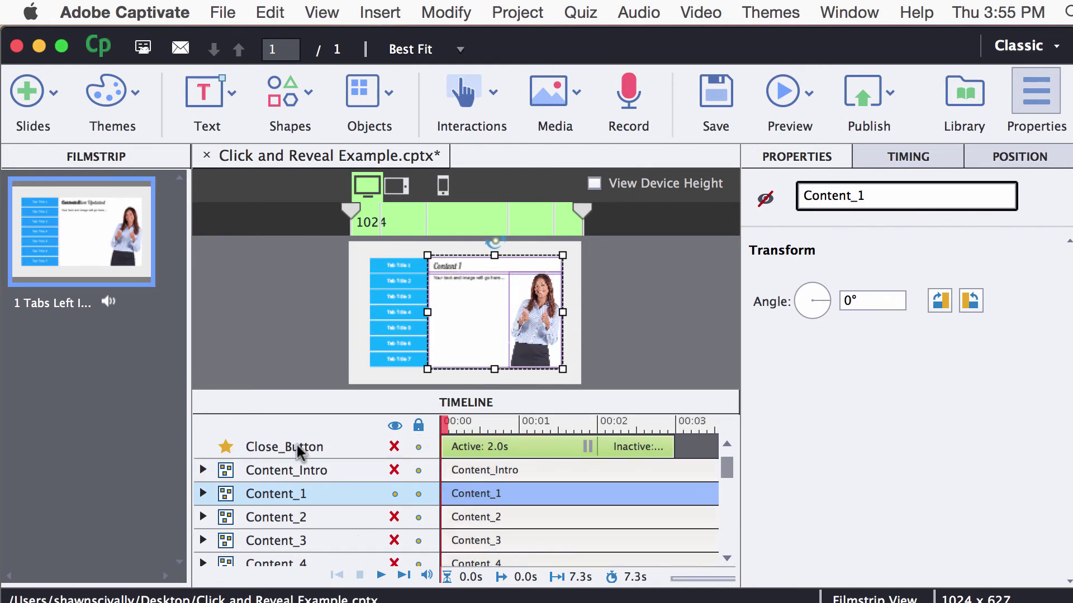